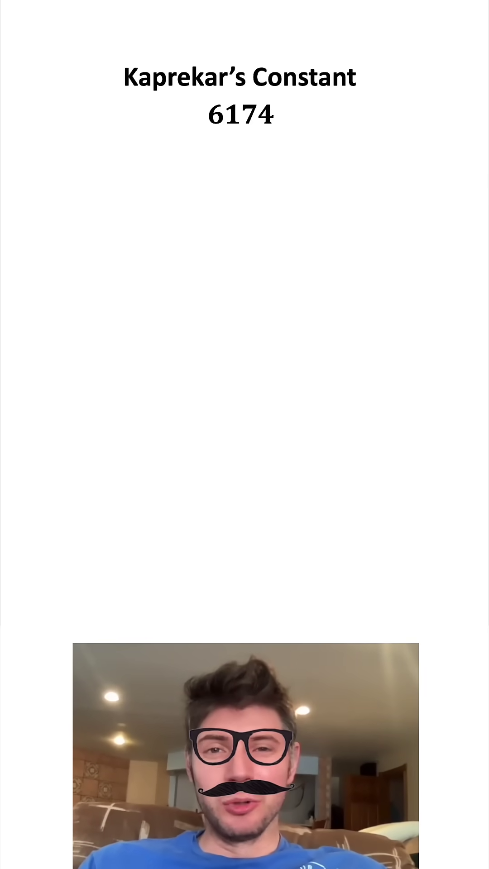
Play the slide-show animation showing the arrow under 6174 and 7641 − 1467 = 6174.
{"action": "left_click", "coordinate": [150, 194]}
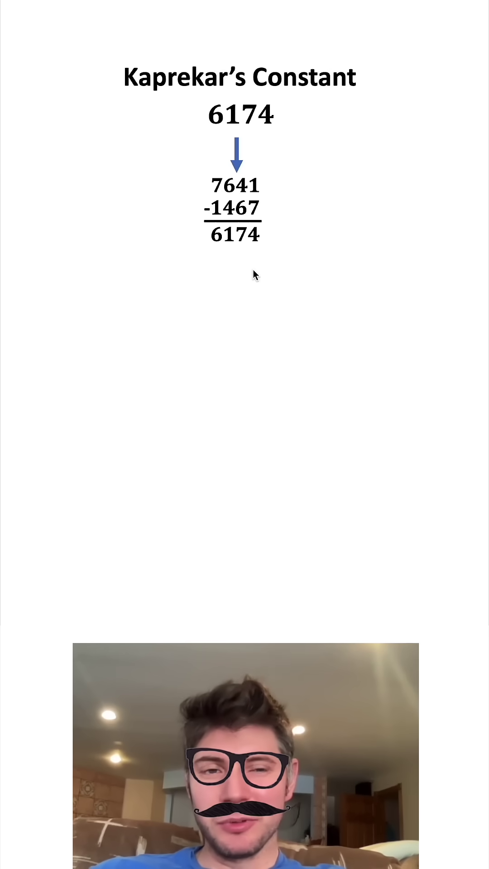
Advance to the 3381 example and reveal 8331 − 1338 = 6993, then the next round.
{"action": "left_click", "coordinate": [253, 275]}
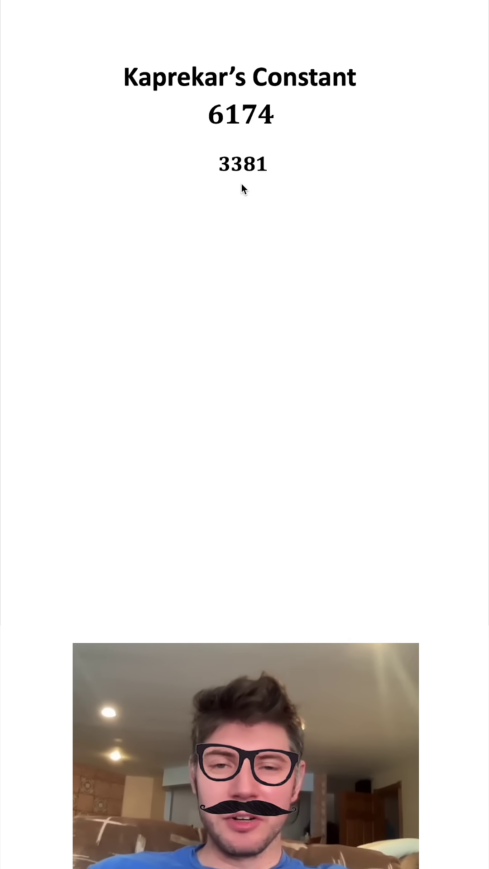
{"action": "left_click", "coordinate": [281, 156]}
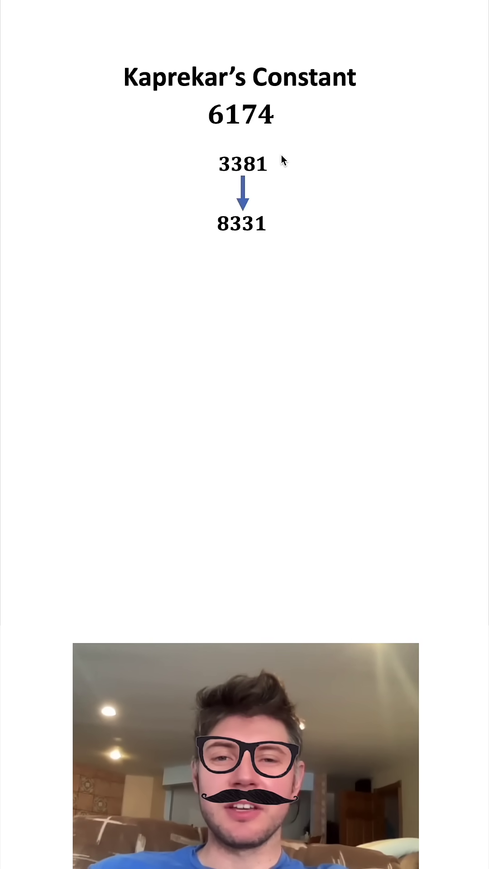
{"action": "left_click", "coordinate": [303, 236]}
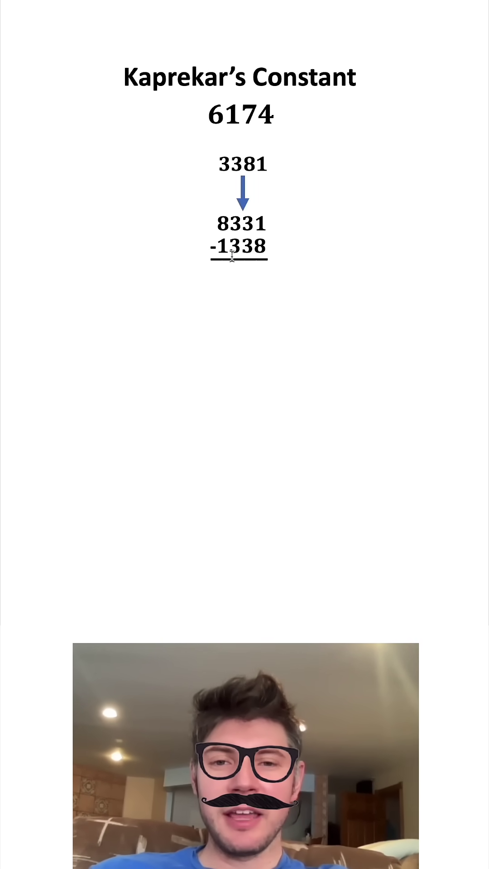
{"action": "left_click", "coordinate": [280, 248]}
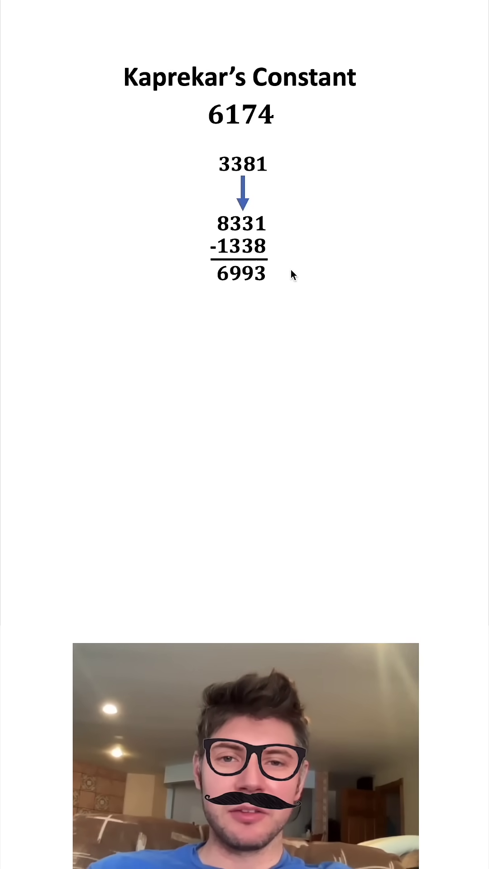
{"action": "left_click", "coordinate": [277, 281]}
{"action": "type", "text": "24"}
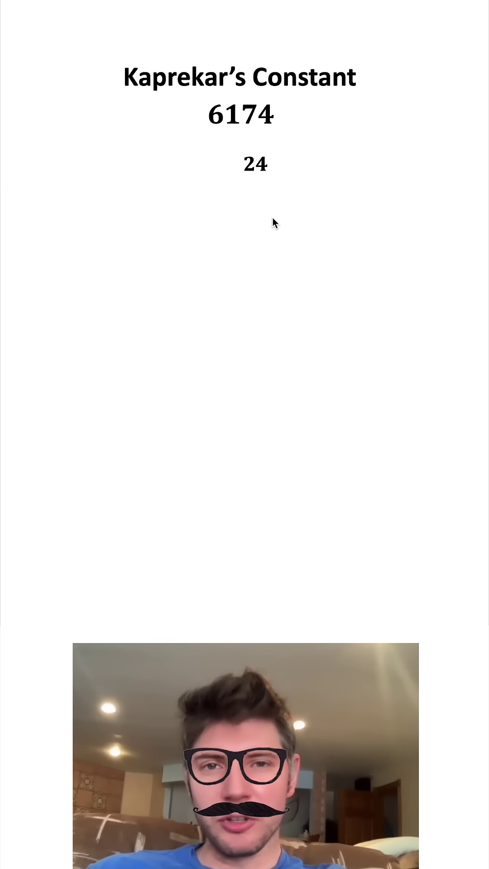
{"action": "type", "text": "00"}
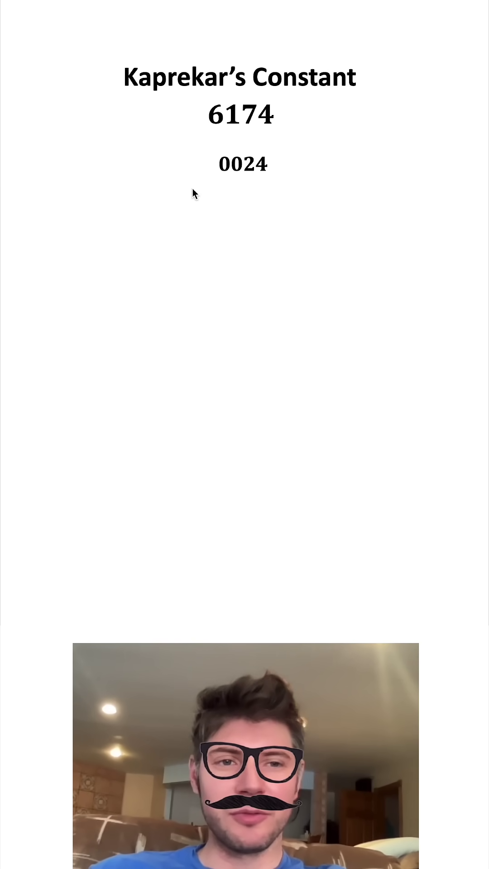